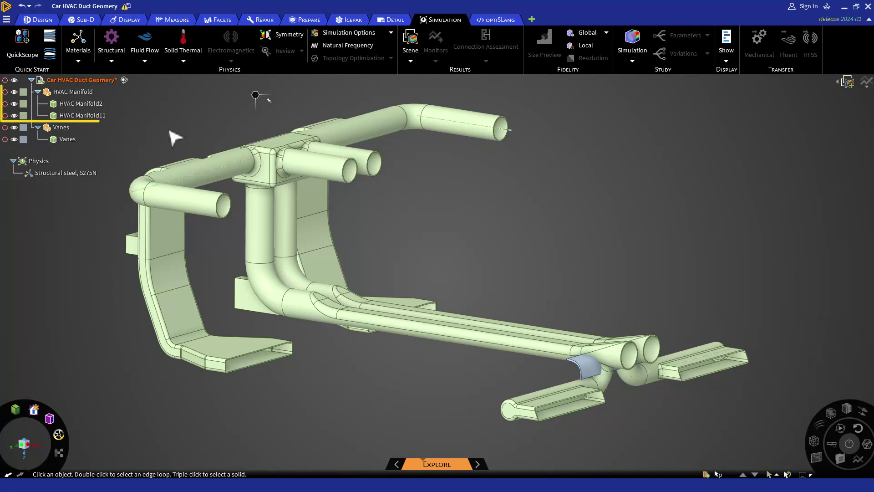
- Hide everything except the HVAC Manifold component so the Vanes are no longer shown
left_click(86, 91)
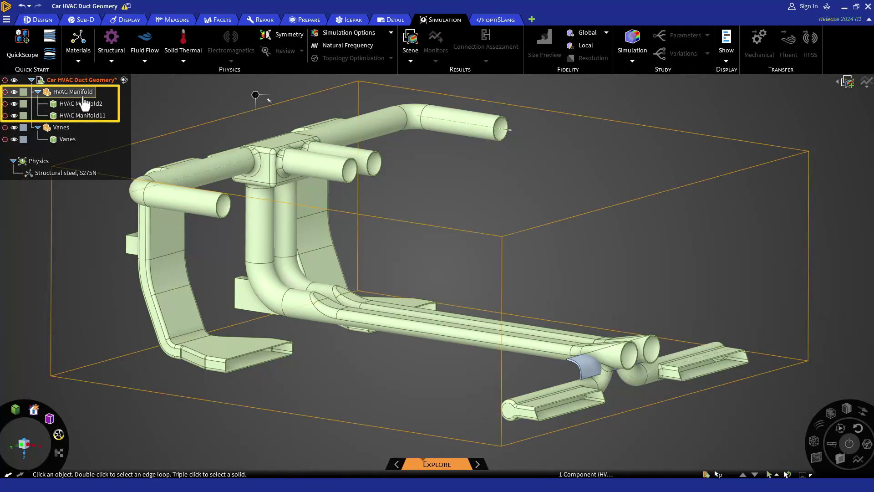
right_click(84, 95)
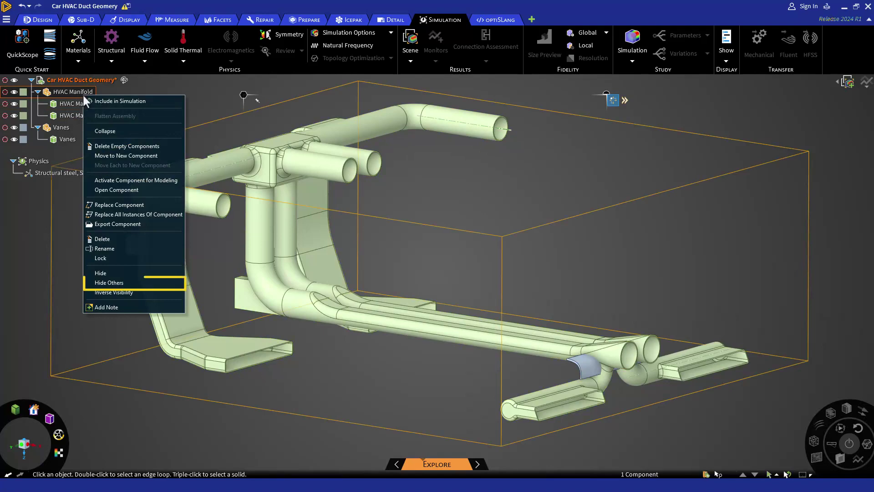
left_click(103, 282)
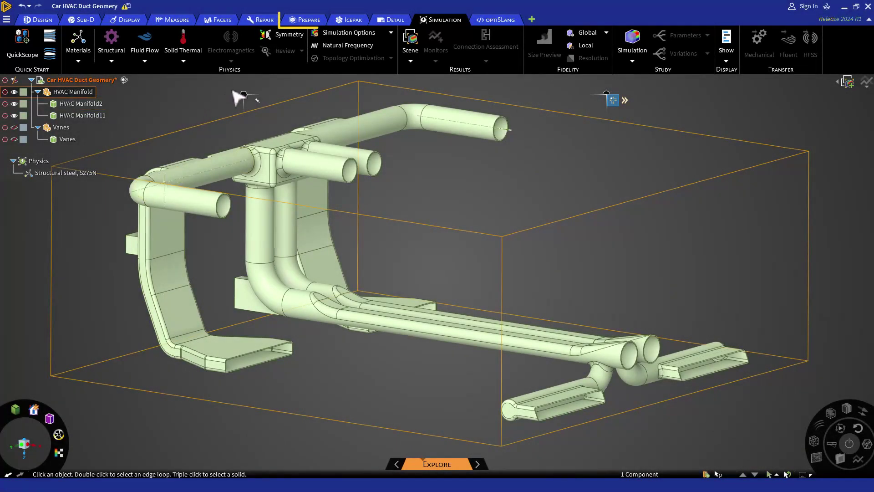
- Start Volume Extract from the Prepare tools and zoom in on the left pipe opening
left_click(292, 23)
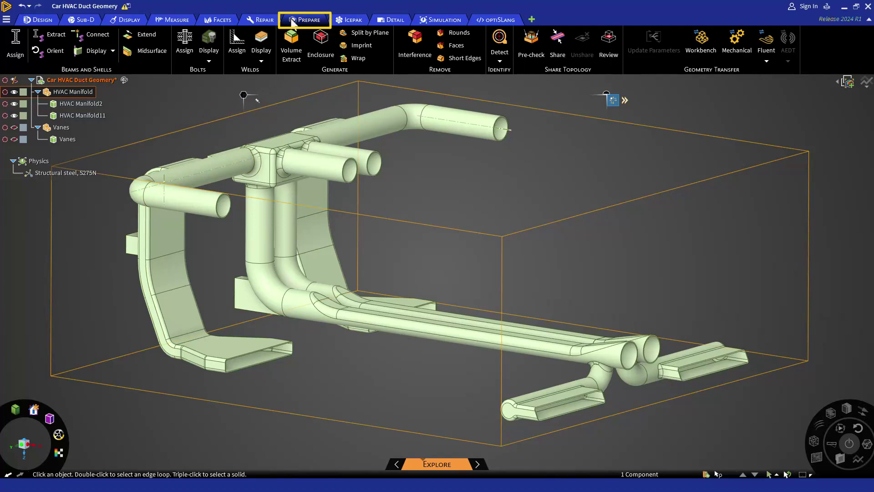
left_click(296, 58)
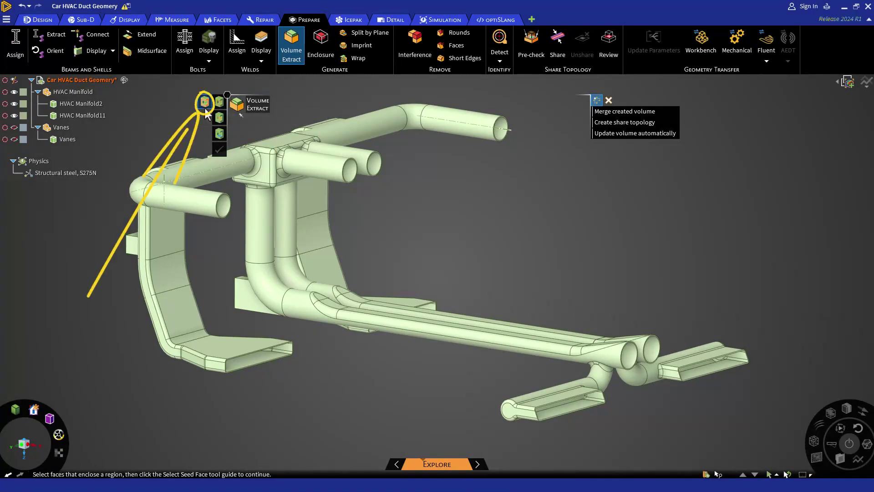
scroll(220, 215, "up", 2)
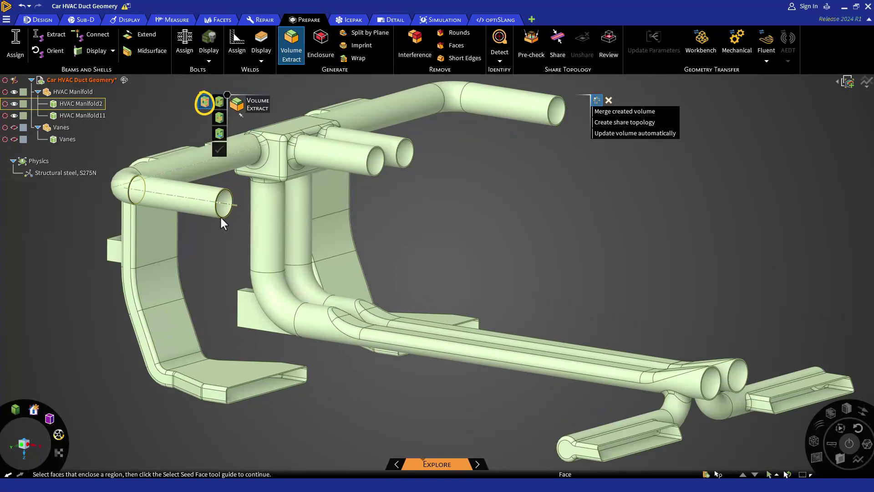
scroll(220, 215, "up", 1)
scroll(238, 228, "up", 2)
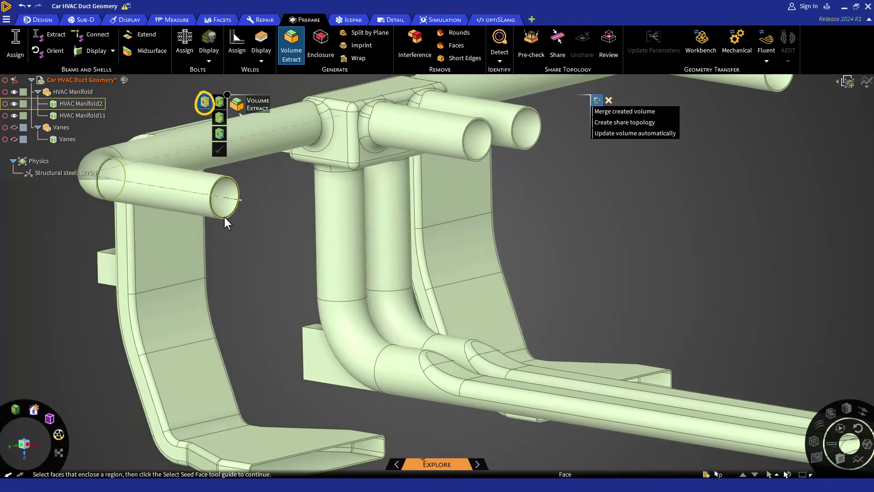
scroll(217, 218, "up", 3)
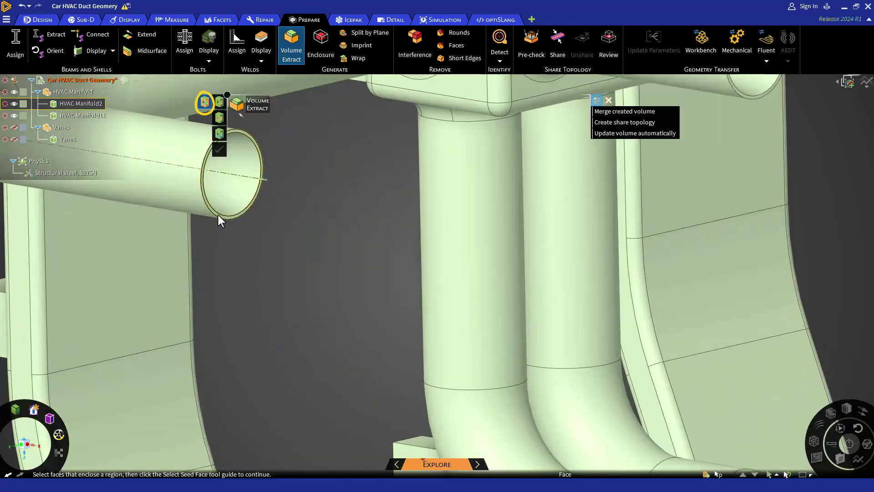
- Select the left pipe end plus the lower, upper-right and other duct and pipe openings as boundary faces
left_click(218, 215)
scroll(218, 213, "down", 8)
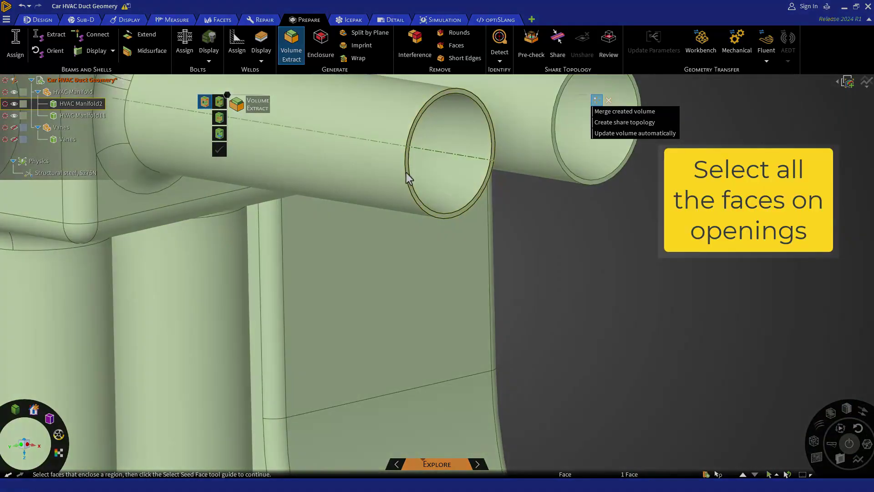
scroll(425, 214, "down", 5)
scroll(425, 214, "up", 6)
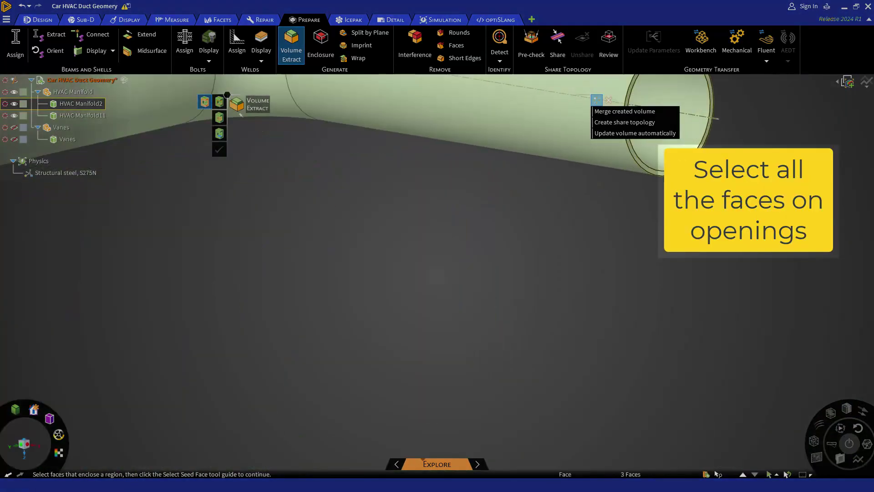
scroll(264, 413, "down", 5)
scroll(297, 433, "up", 6)
left_click(316, 409)
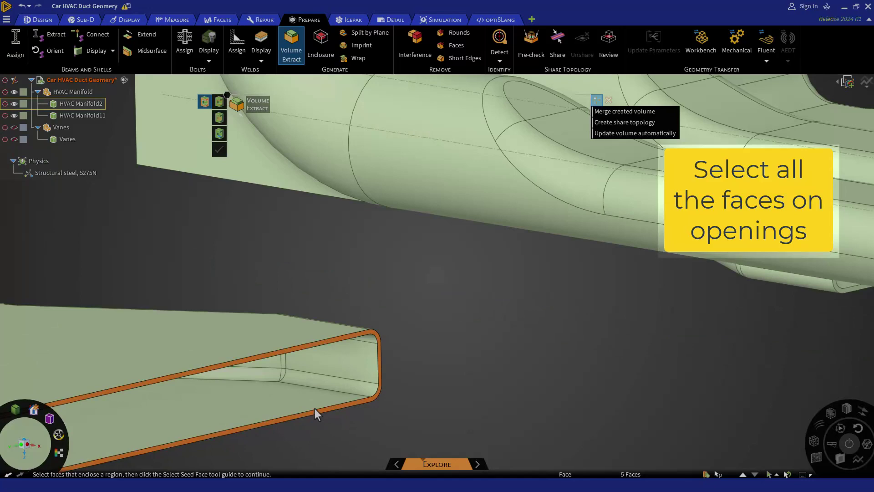
scroll(316, 408, "down", 5)
scroll(570, 313, "up", 7)
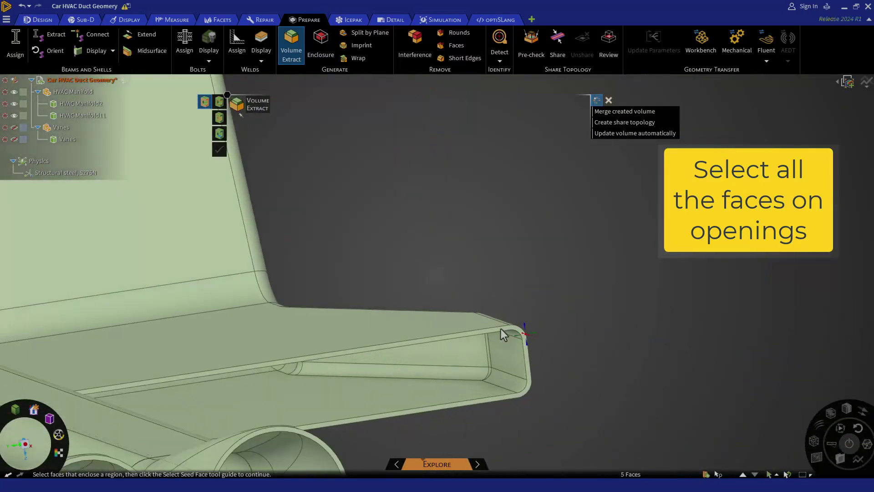
left_click(503, 335)
scroll(542, 328, "down", 5)
scroll(291, 444, "up", 6)
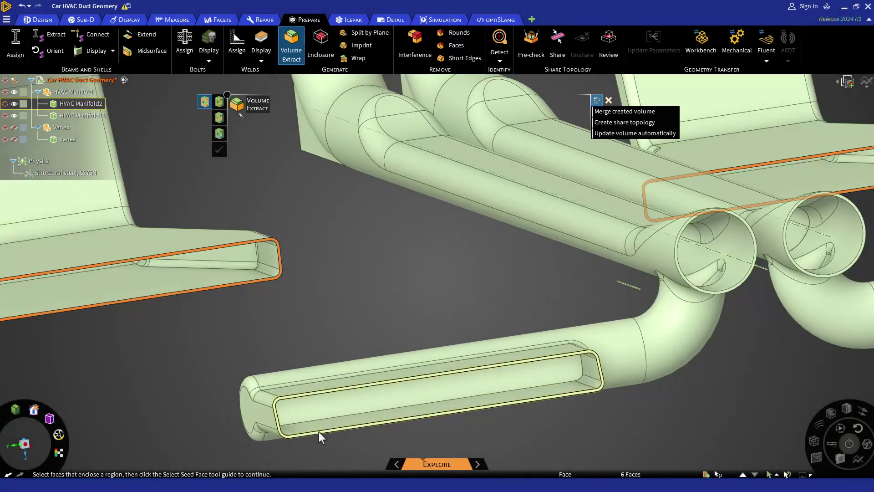
left_click(284, 435)
scroll(699, 285, "up", 4)
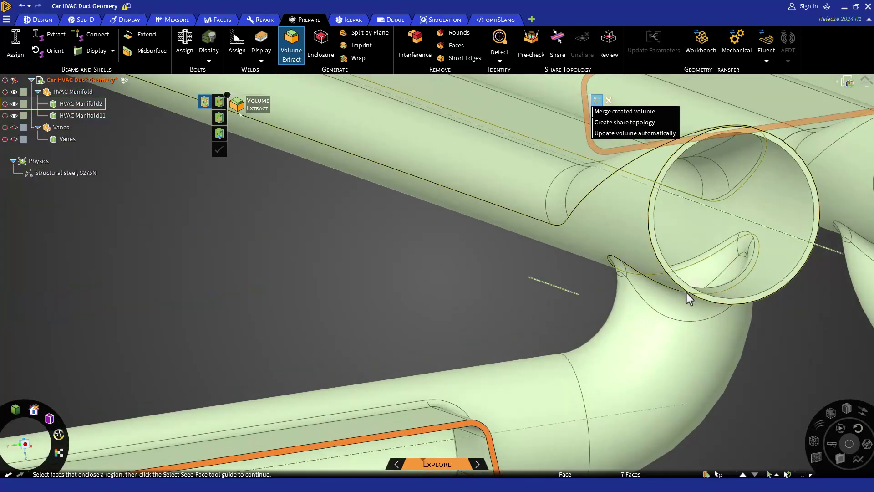
left_click(687, 296)
scroll(399, 305, "down", 5)
scroll(643, 250, "up", 5)
left_click(638, 316)
scroll(345, 299, "down", 2)
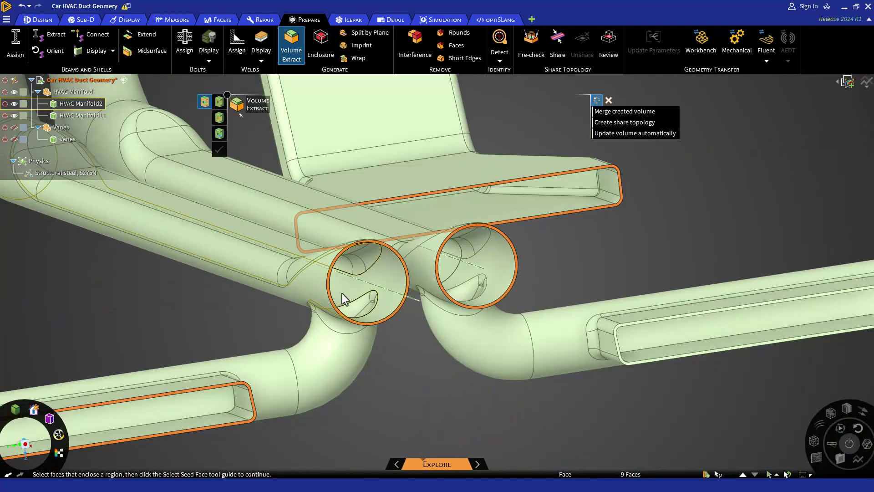
scroll(523, 347, "up", 3)
left_click(523, 347)
scroll(336, 318, "down", 6)
- Orbit the manifold and add the vane slot faces and both lower duct outlets to the boundary
middle_click_drag(336, 318, 551, 297)
scroll(326, 292, "up", 5)
left_click(326, 284)
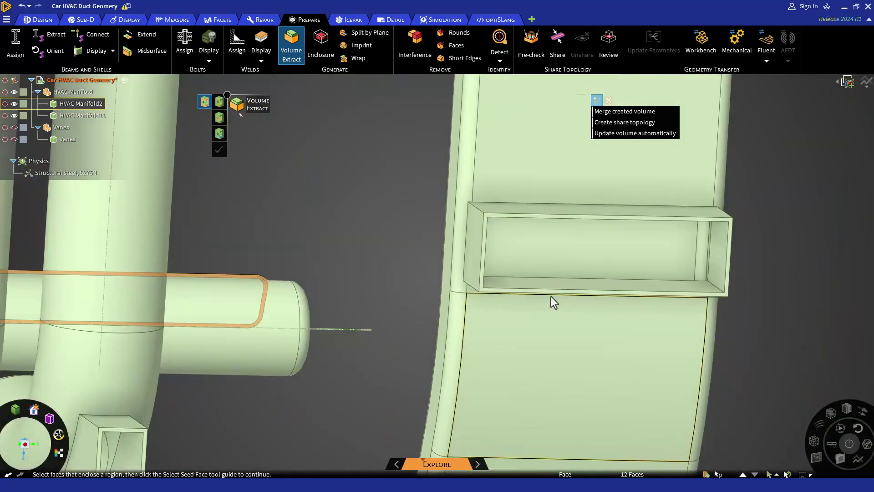
left_click(552, 297)
scroll(508, 304, "down", 5)
scroll(361, 342, "up", 5)
left_click(362, 342)
left_click(537, 346)
scroll(485, 335, "down", 5)
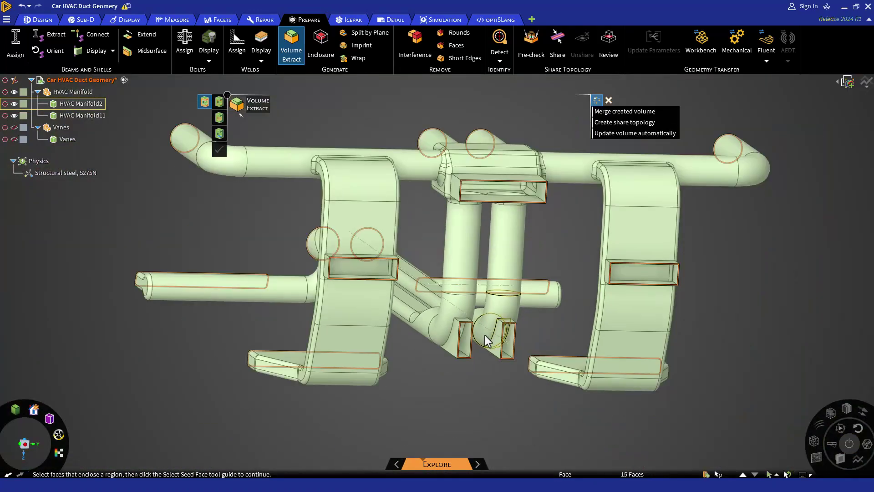
middle_click_drag(423, 374, 501, 301)
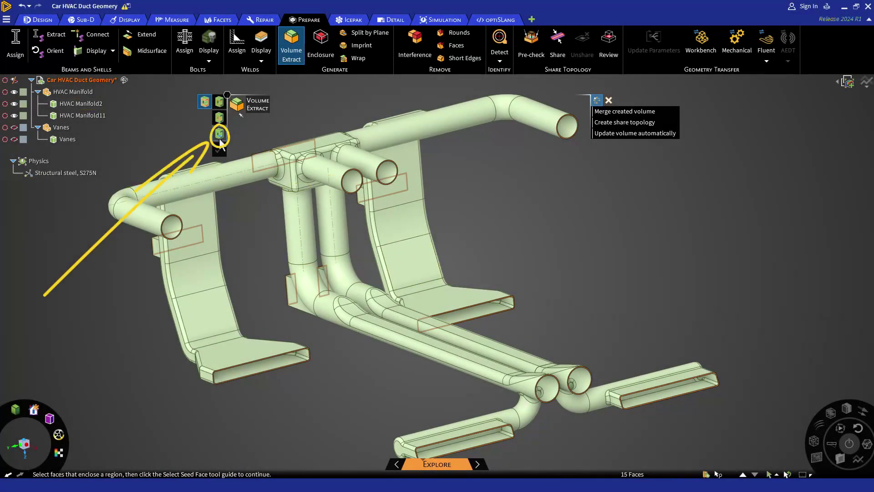
- Pick an internal pipe face inside the manifold as the seed face for the volume
left_click(219, 134)
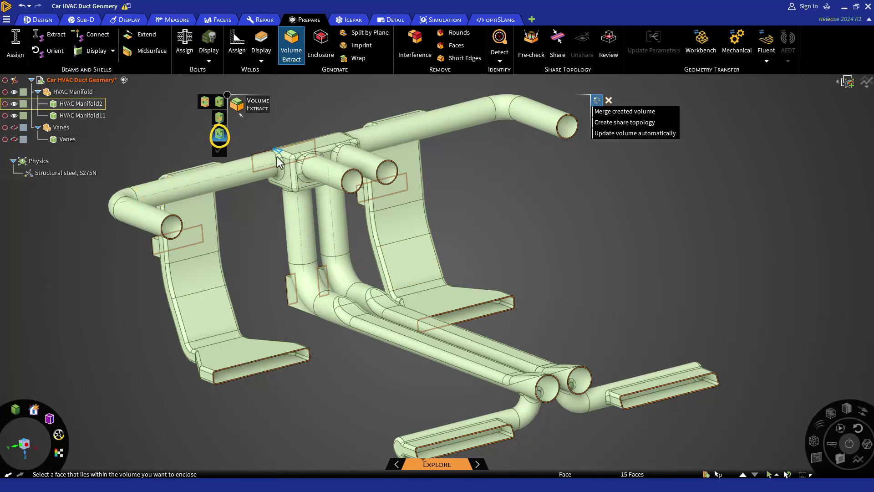
scroll(255, 214, "down", 2)
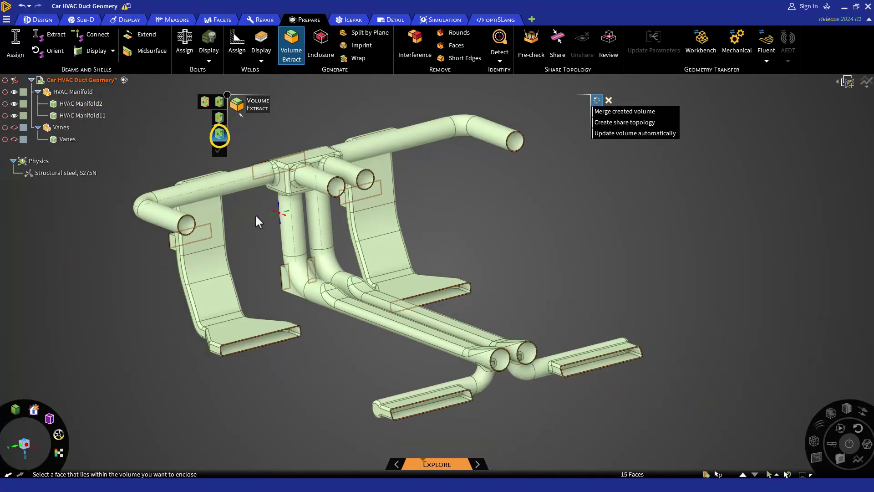
scroll(337, 200, "up", 3)
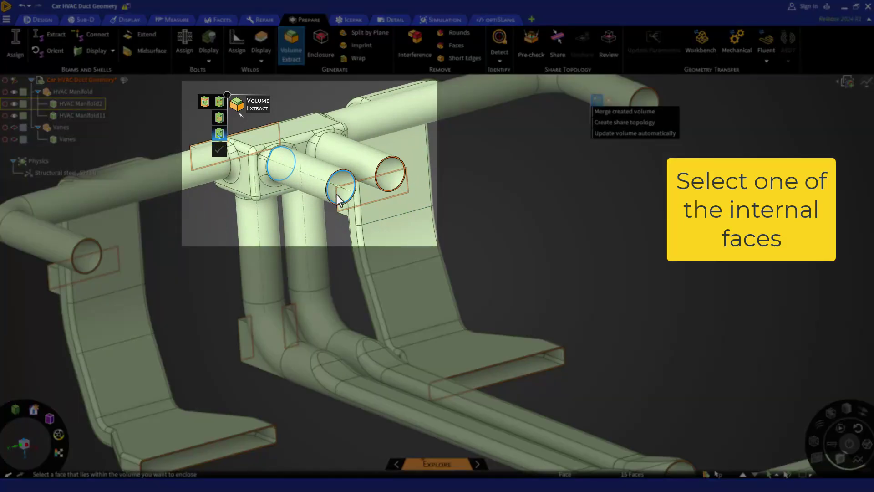
left_click(340, 200)
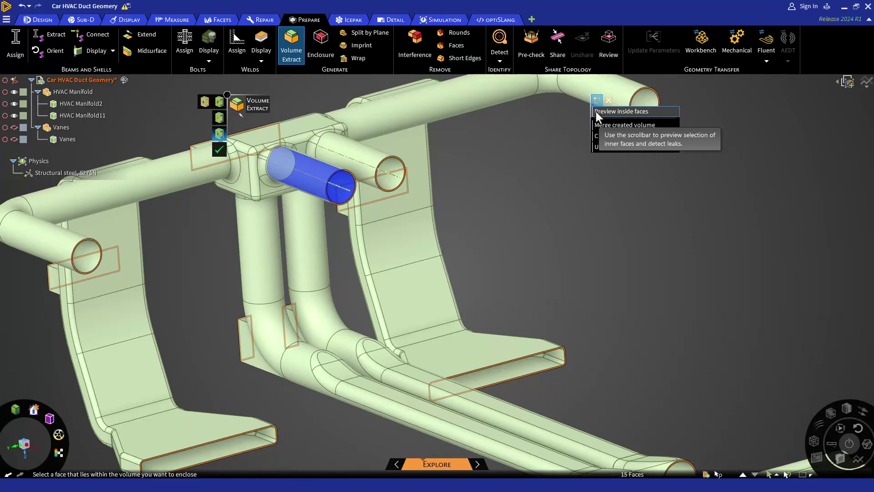
- Enable Preview inside faces and confirm creation, which fails with an 'Edges are not on same body' error
left_click(597, 112)
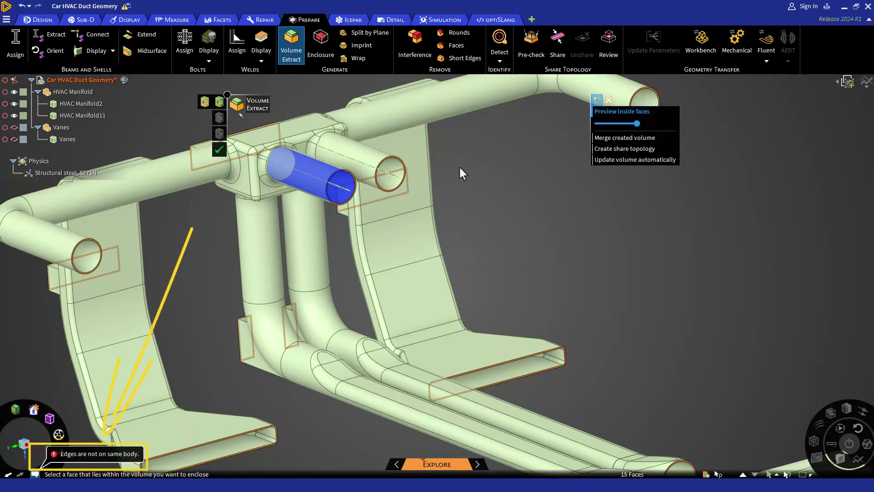
scroll(460, 169, "down", 2)
scroll(462, 165, "down", 2)
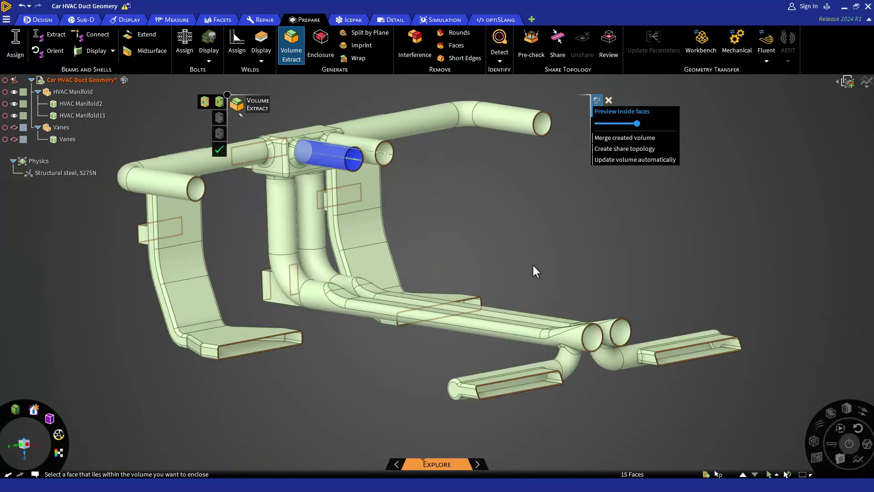
left_click(218, 154)
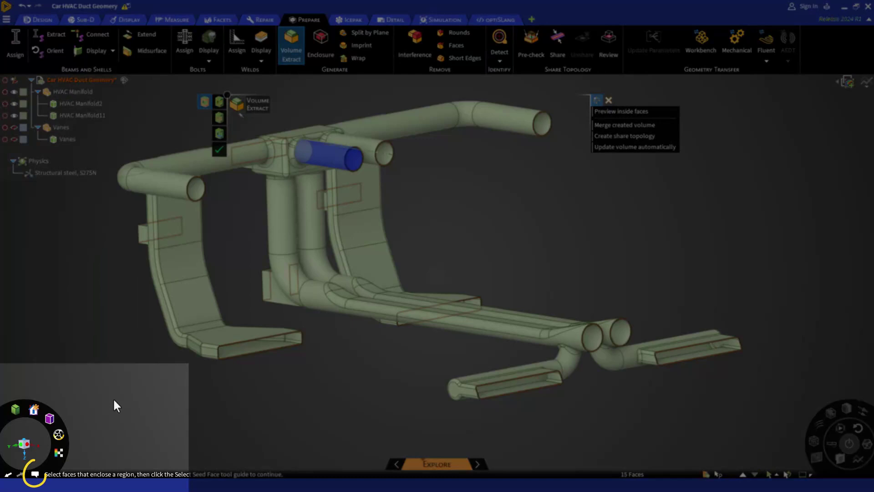
- Read the error in the Messages panel, clear the face selection, and exit Volume Extract without a volume
left_click(35, 475)
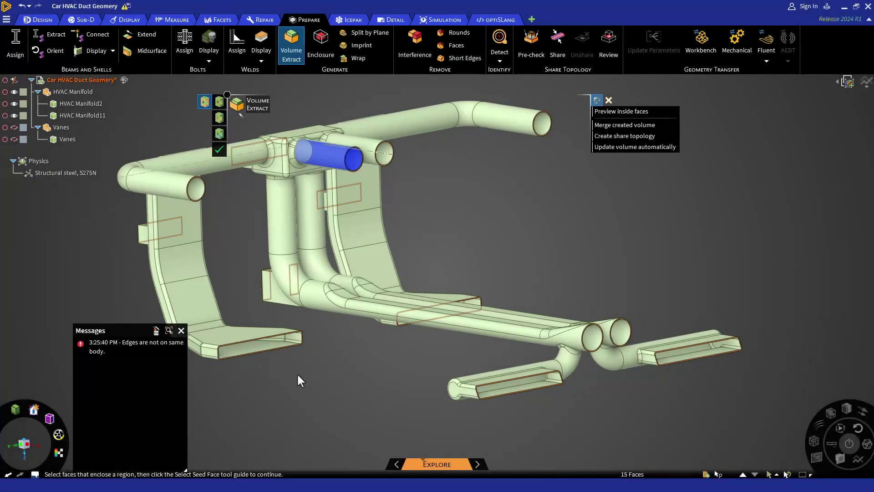
left_click(182, 331)
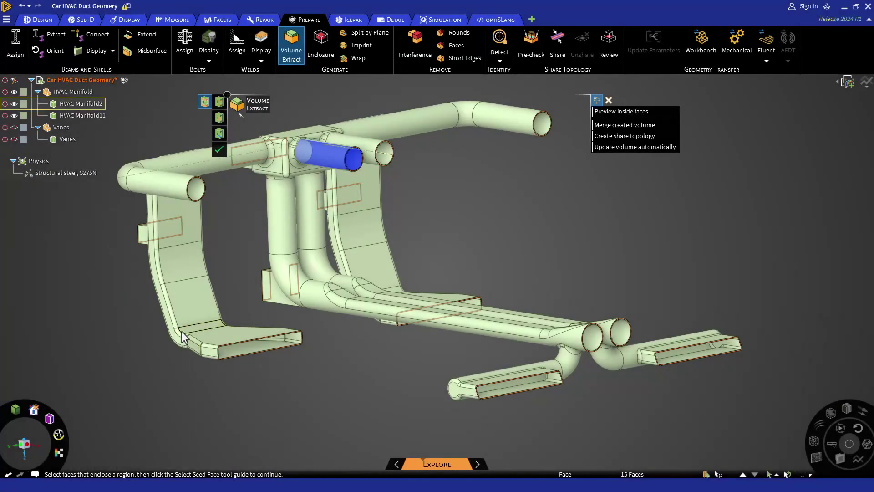
left_click(332, 376)
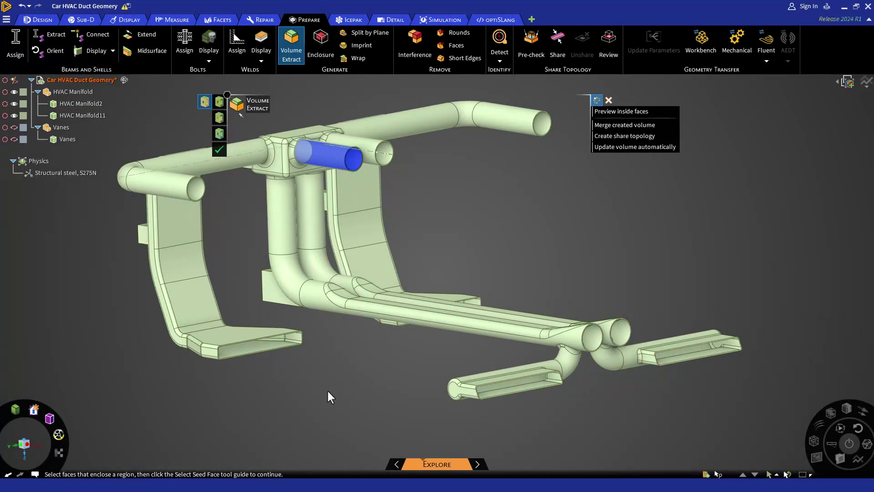
key("Escape")
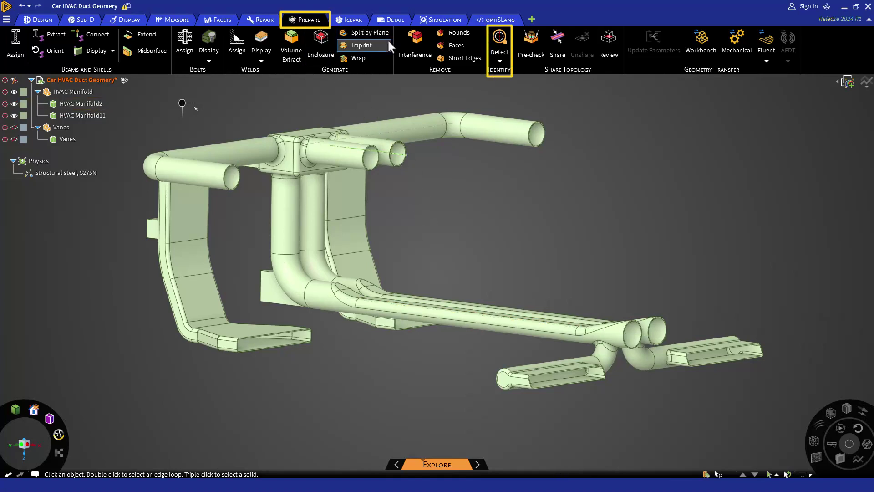
- Show the Detect dropdown's checks, from Small Bodies through Holes, on the Prepare tab
left_click(496, 61)
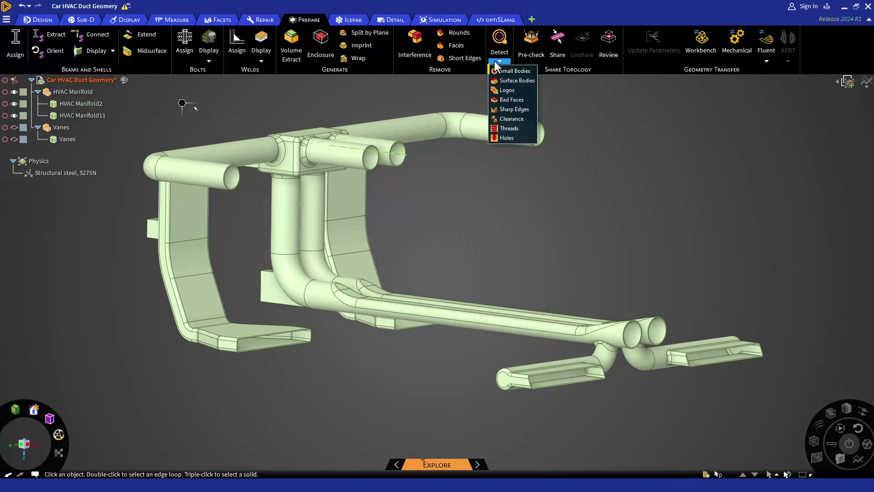
- Run a Clearance check with 0.001 m max distance and zoom to the gap found at the duct junction
left_click(524, 120)
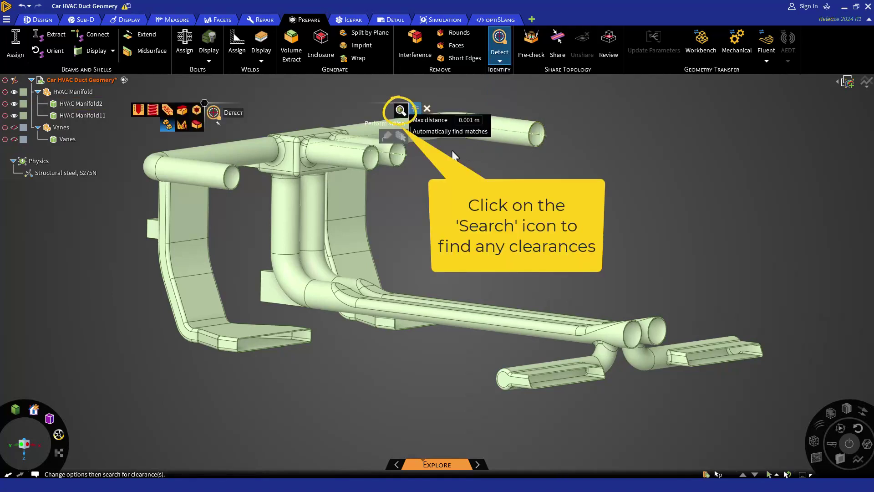
left_click(399, 111)
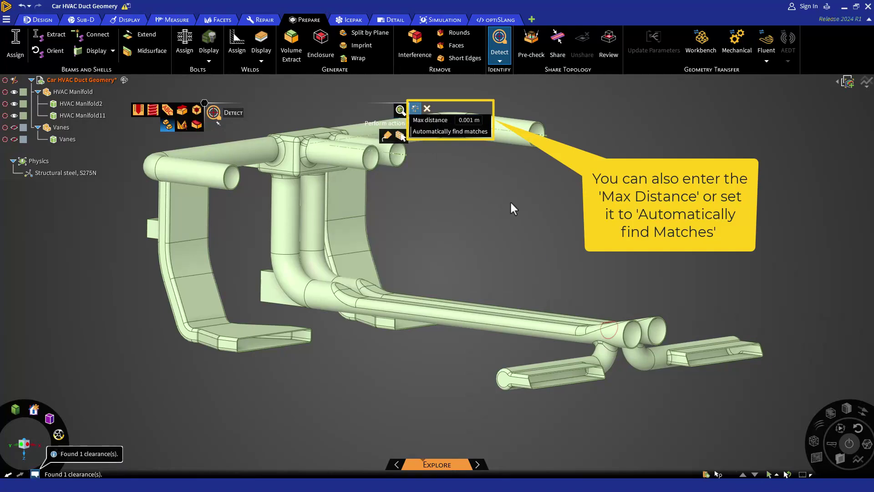
scroll(619, 304, "up", 8)
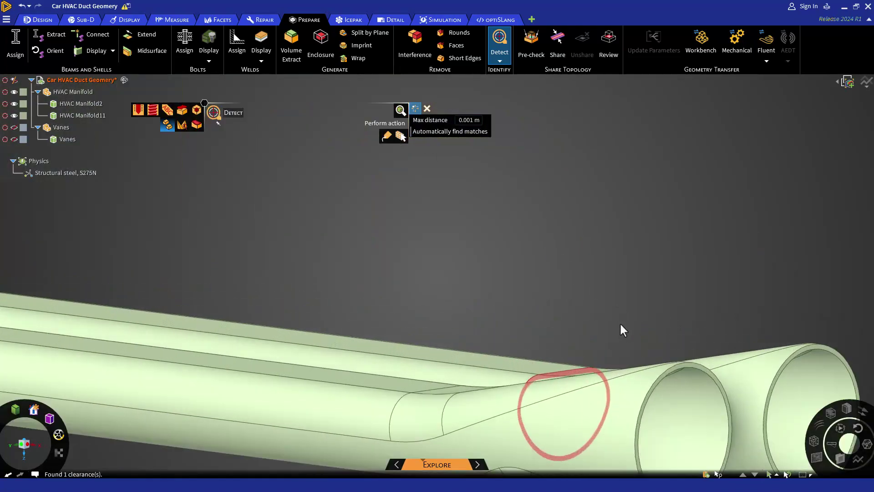
scroll(624, 382, "up", 10)
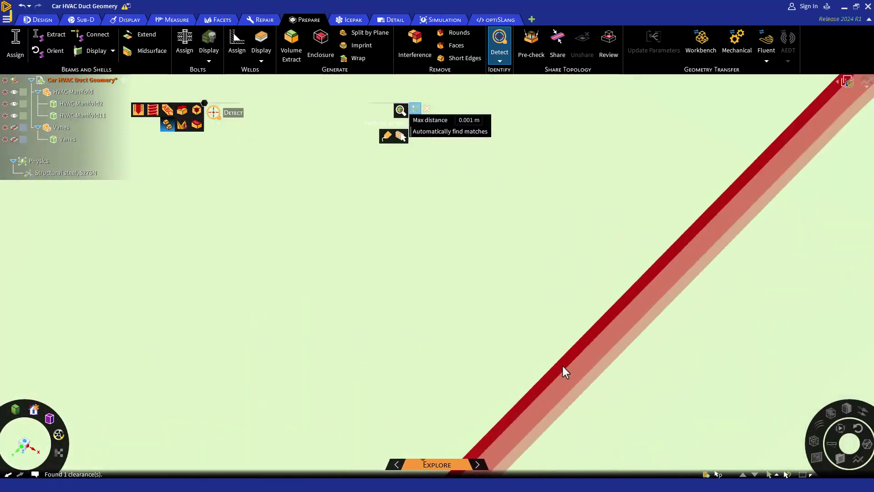
- Pull the duct face beside the gap up to the adjacent duct, merging the manifold into HVAC Manifold2
left_click(42, 19)
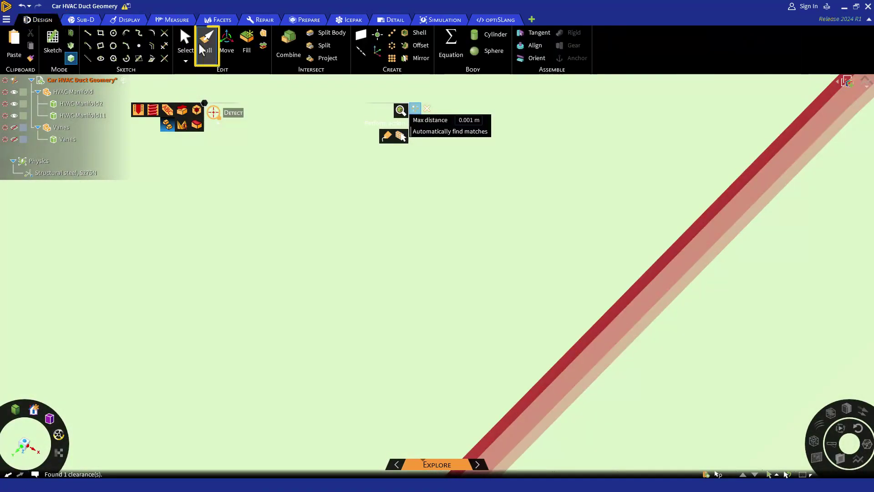
left_click(203, 47)
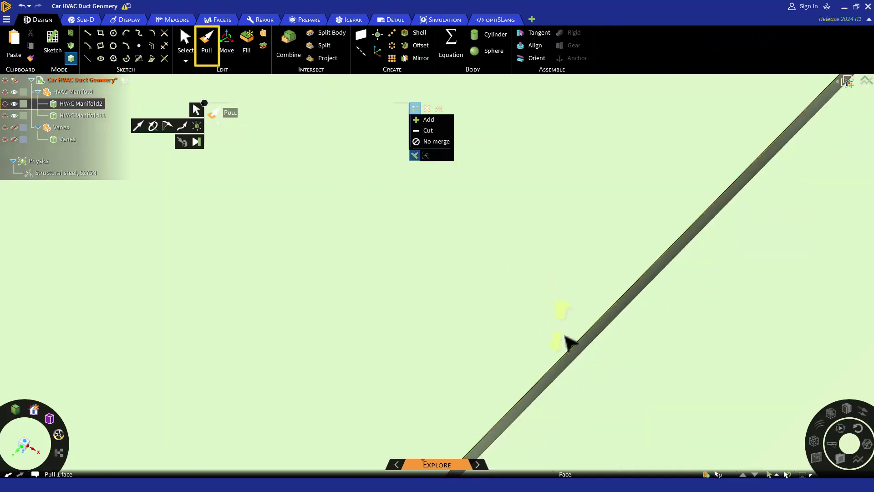
left_click(582, 359)
left_click(582, 359)
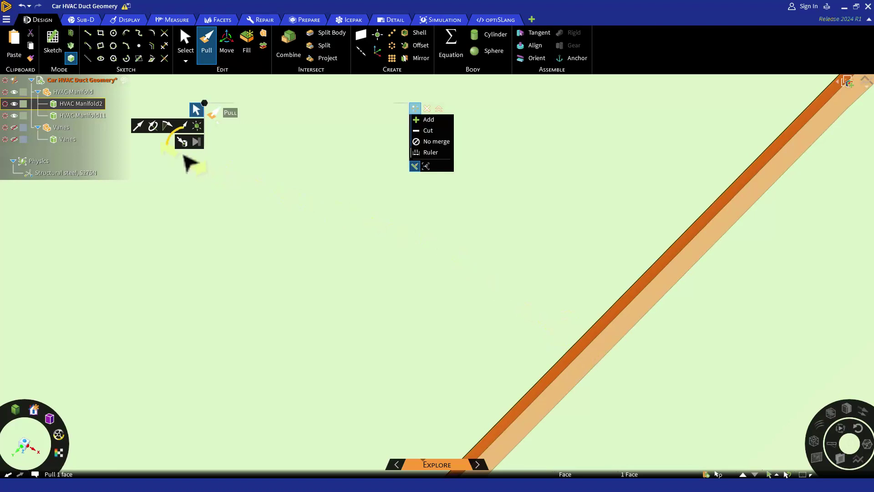
left_click(182, 143)
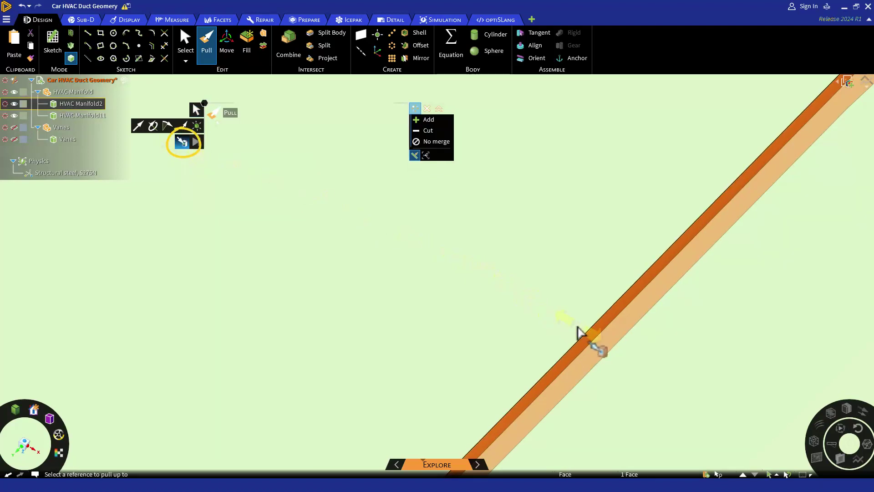
mouse_move(578, 327)
middle_mouse_down()
mouse_move(617, 349)
mouse_move(600, 341)
middle_mouse_up()
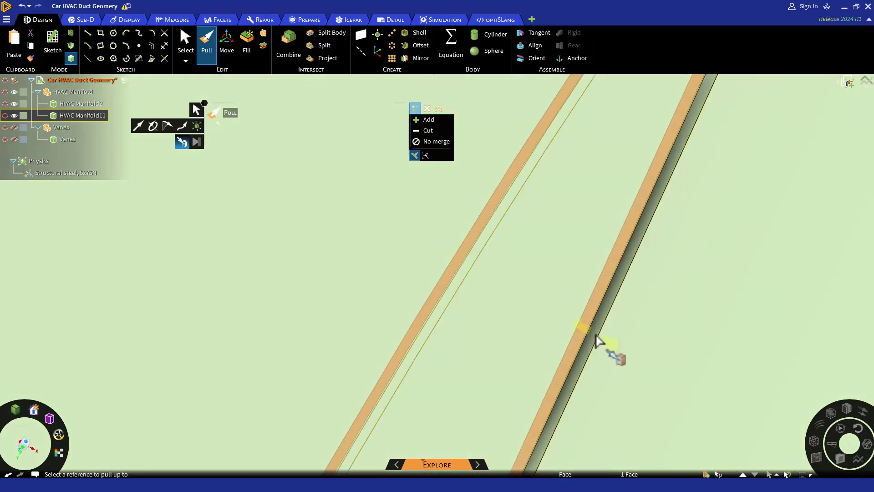
left_click(596, 337)
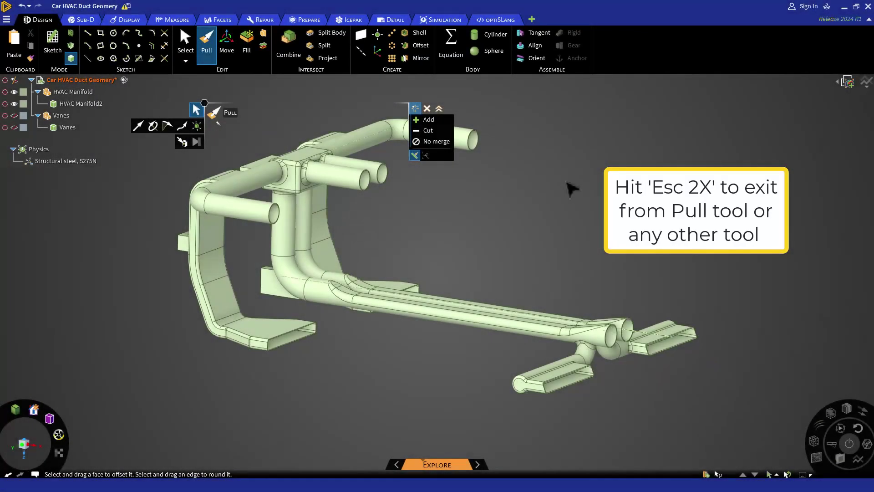
- Leave Pull and start Volume Extract again on the merged manifold, zooming in on the pipes
key("Escape")
key("Escape")
left_click(305, 19)
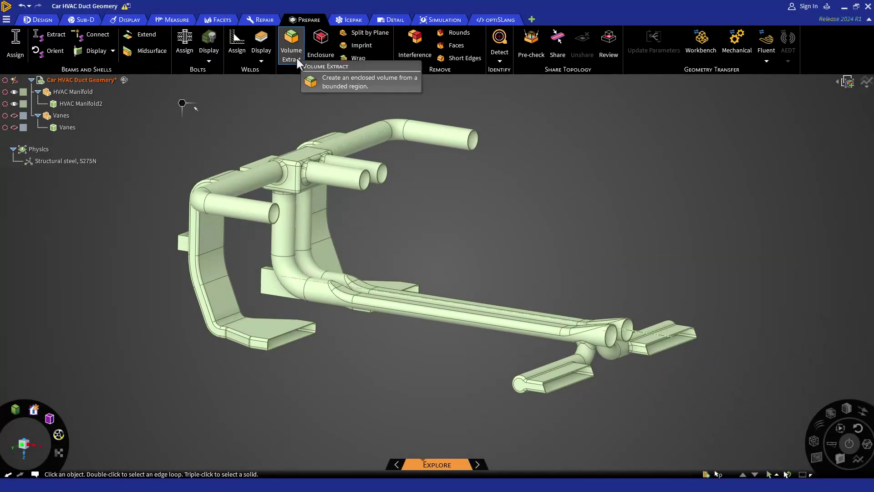
left_click(295, 54)
scroll(267, 196, "up", 5)
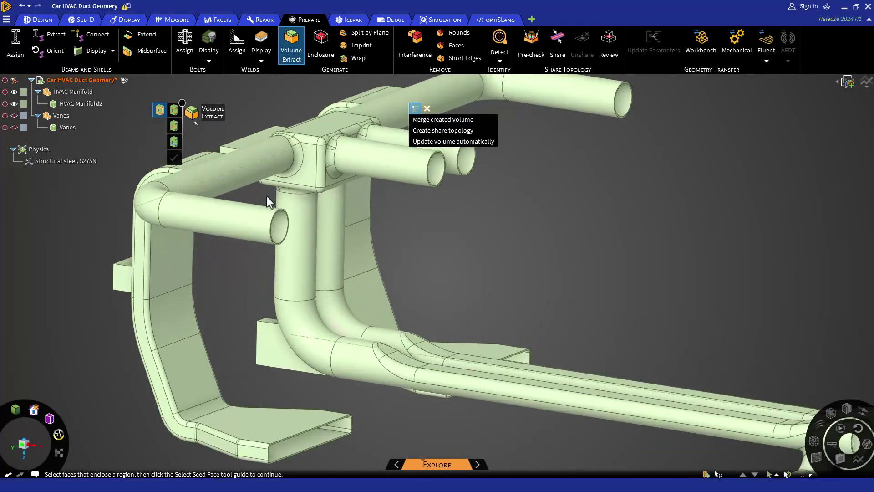
scroll(269, 253, "up", 4)
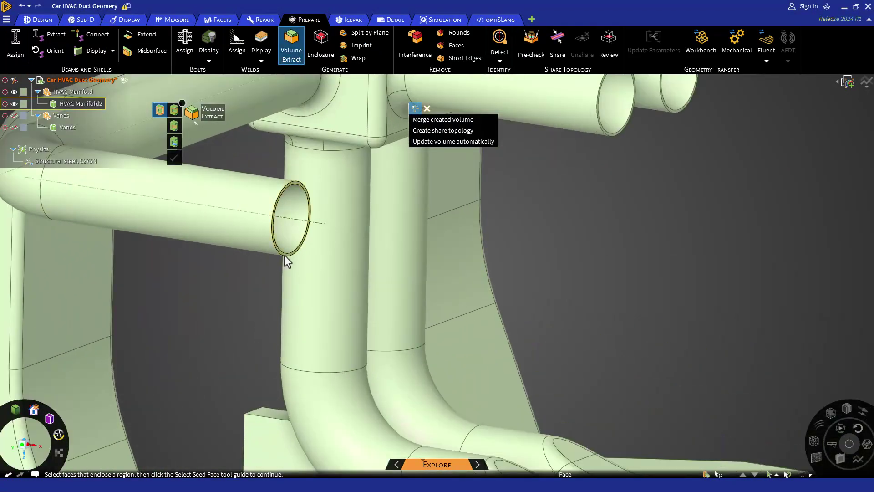
- Select the pipe ends, rectangular duct end and other duct openings as boundary faces
left_click(286, 256)
left_click(610, 136, "ctrl")
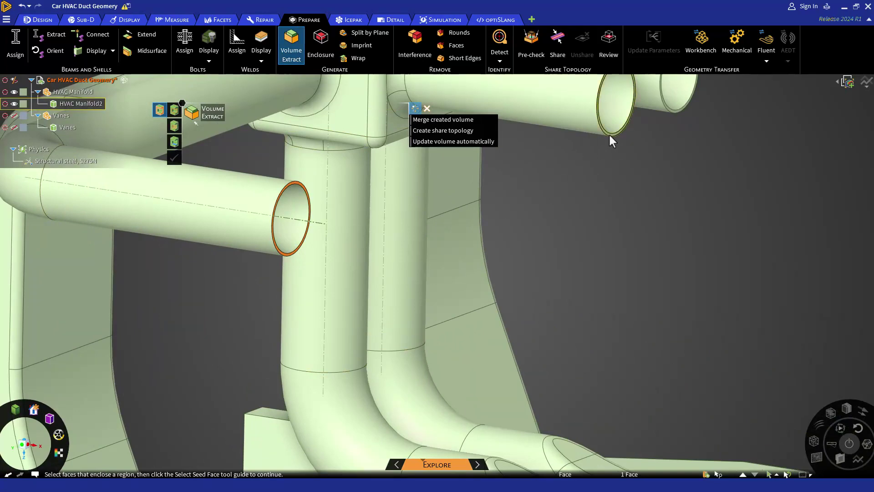
scroll(496, 212, "down", 5)
scroll(599, 148, "up", 5)
scroll(599, 148, "down", 5)
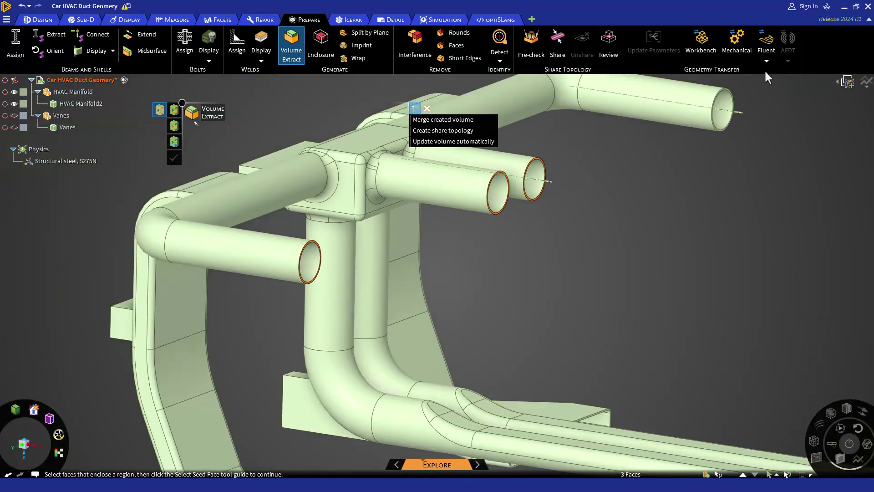
scroll(715, 98, "up", 5)
left_click(715, 98, "ctrl")
middle_click_drag(715, 97, 531, 302)
scroll(413, 375, "up", 4)
left_click(363, 376, "ctrl")
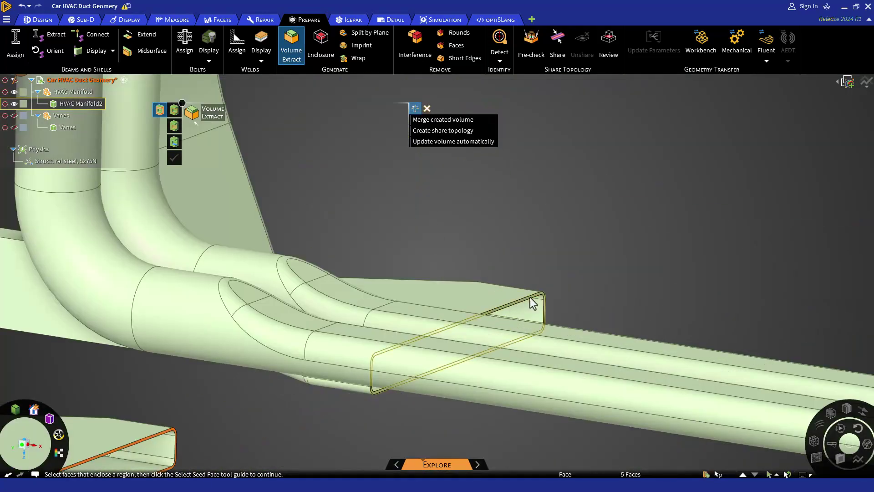
scroll(531, 302, "down", 5)
scroll(820, 378, "up", 5)
left_click(771, 375, "ctrl")
left_click(681, 339, "ctrl")
left_click(634, 359, "ctrl")
left_click(635, 359, "ctrl")
left_click(559, 433, "ctrl")
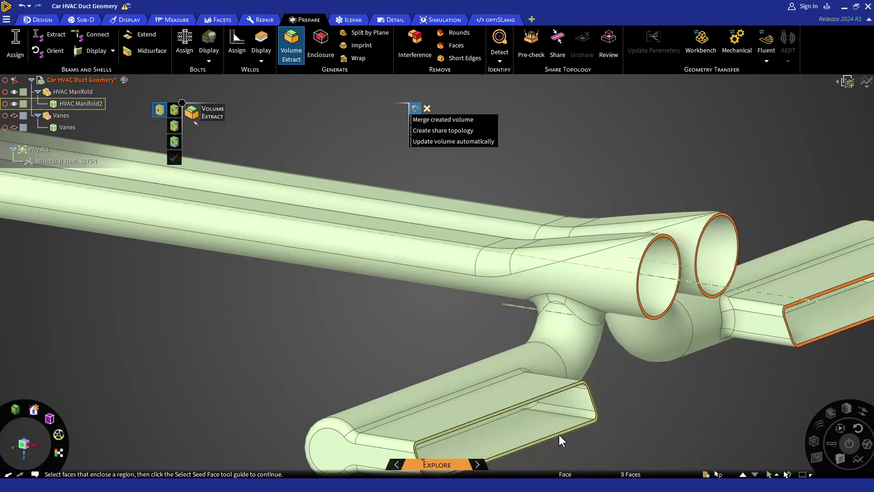
- Orbit the manifold and add the duct slot faces and left vane slot opening, completing 15 boundary faces
scroll(558, 433, "down", 5)
middle_click_drag(497, 414, 638, 331)
scroll(509, 335, "up", 5)
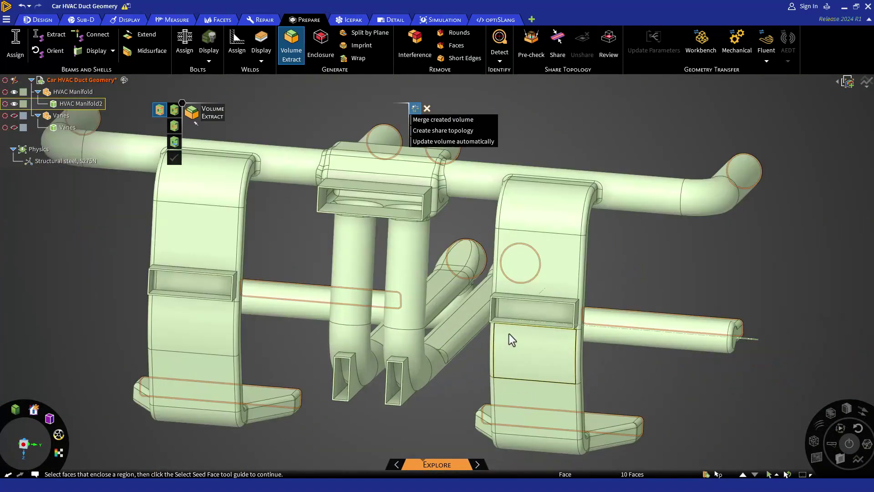
left_click(507, 319, "ctrl")
middle_click_drag(507, 320, 322, 334)
left_click(335, 187, "ctrl")
scroll(321, 334, "up", 3)
left_click(280, 317, "ctrl")
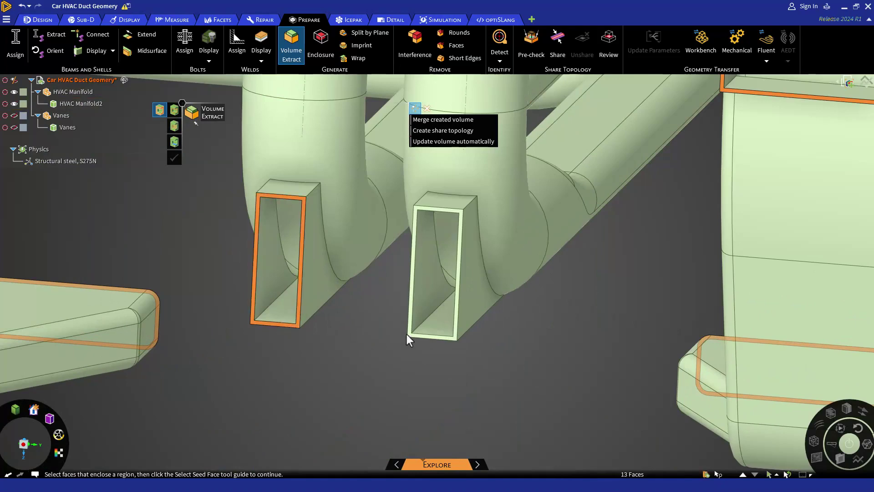
left_click(406, 335, "ctrl")
scroll(406, 334, "down", 5)
scroll(223, 243, "up", 5)
left_click(222, 244, "ctrl")
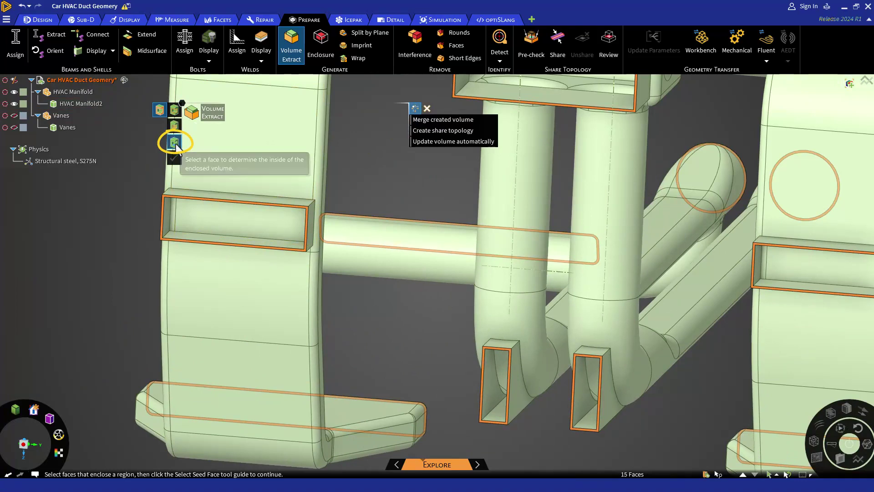
- Extract the duct's internal fluid volume, using a slot's bottom face as the inside seed face
left_click(175, 142)
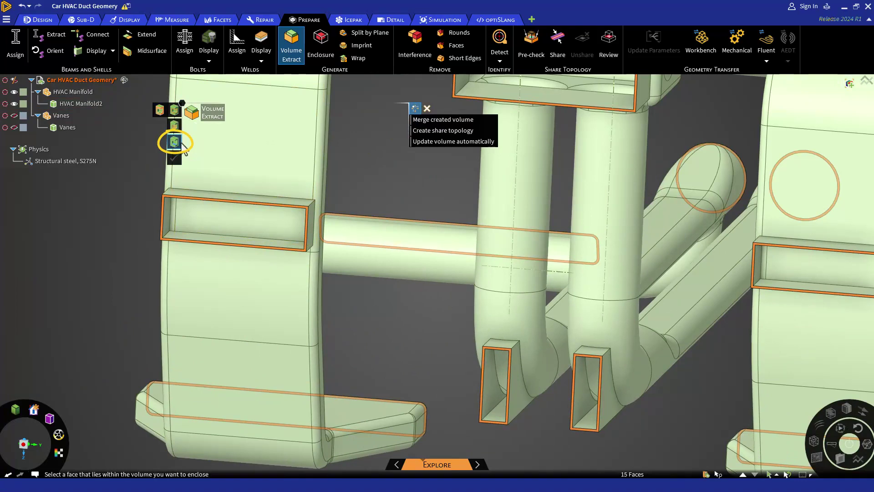
left_click(240, 238)
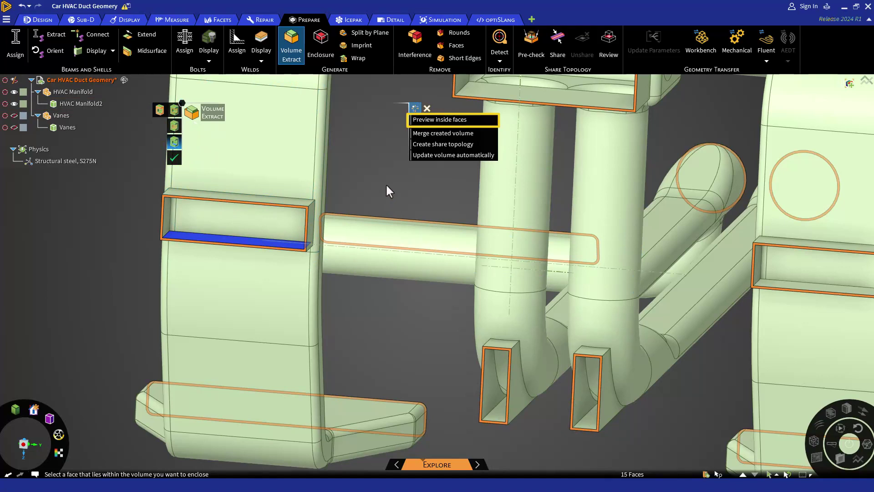
left_click(416, 120)
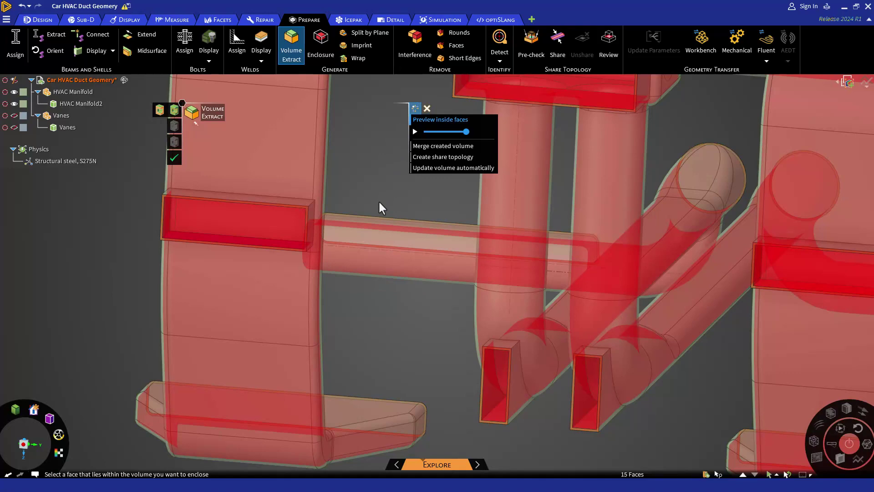
mouse_move(373, 198)
middle_mouse_down()
mouse_move(353, 194)
mouse_move(403, 243)
mouse_move(419, 277)
mouse_move(495, 324)
mouse_move(319, 332)
mouse_move(739, 267)
mouse_move(762, 250)
mouse_move(757, 205)
mouse_move(750, 213)
middle_mouse_up()
scroll(820, 207, "up", 4)
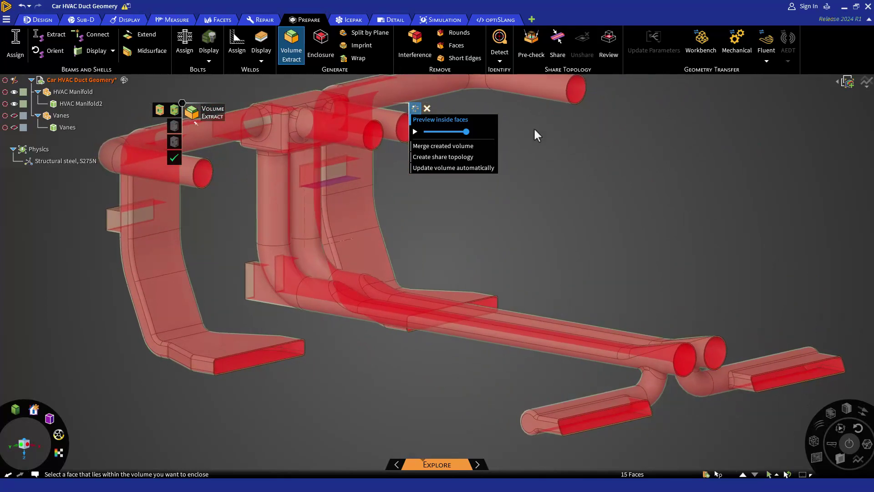
mouse_move(464, 132)
left_mouse_down()
mouse_move(428, 132)
mouse_move(471, 143)
left_mouse_up()
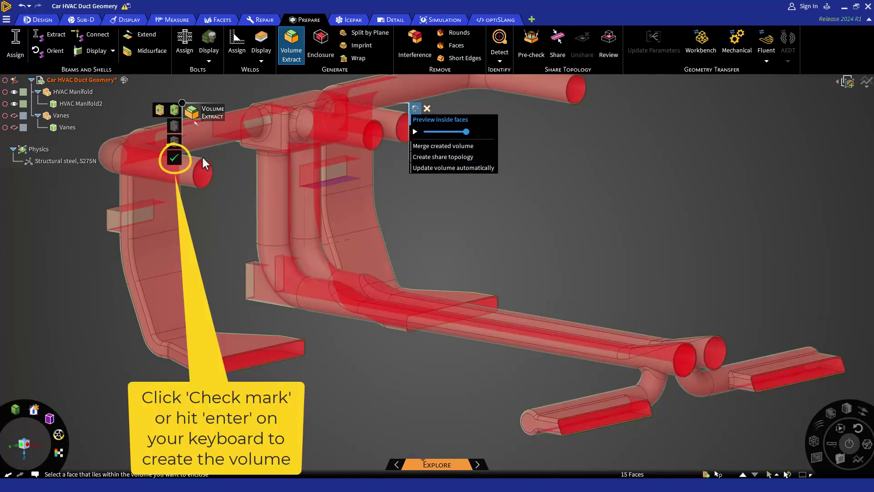
left_click(175, 158)
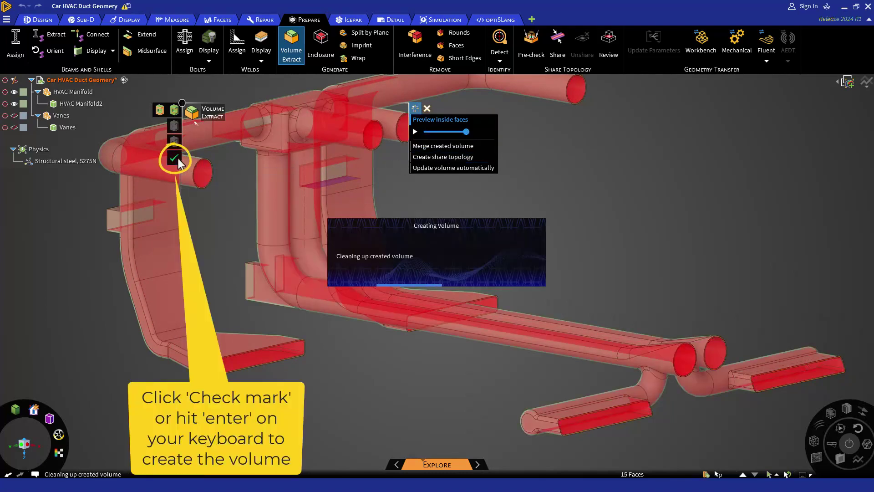